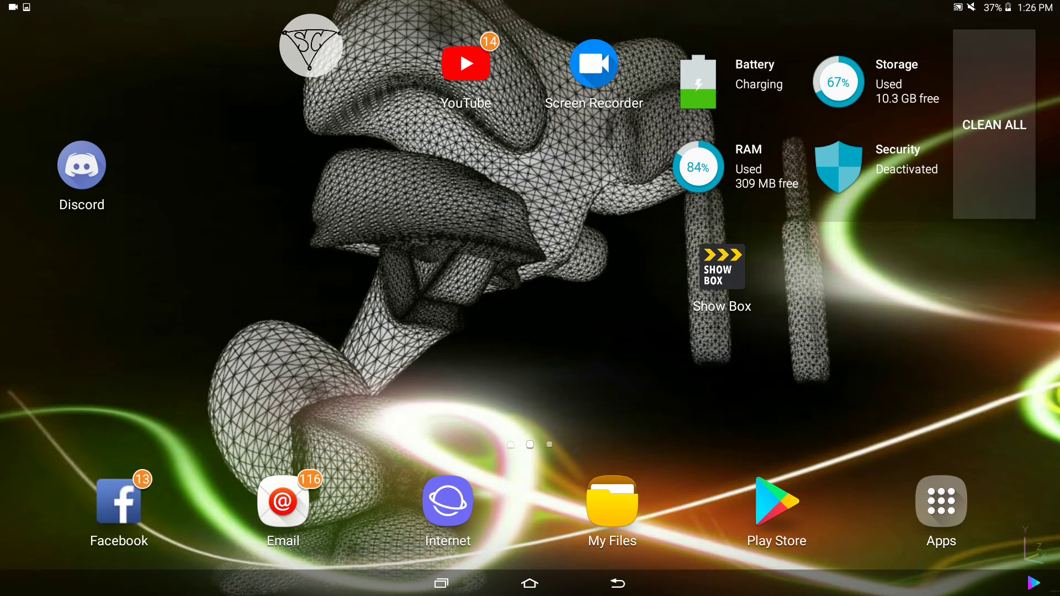
Glance at the recent apps list and return to the Spacedraw project
{"action": "left_click", "coordinate": [441, 583]}
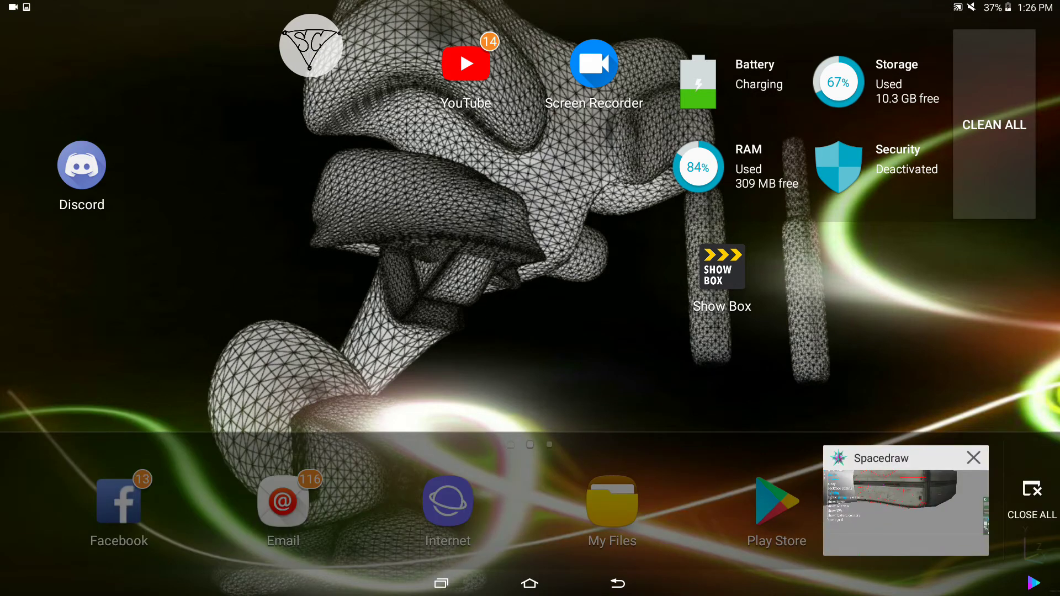
{"action": "key", "text": "Escape"}
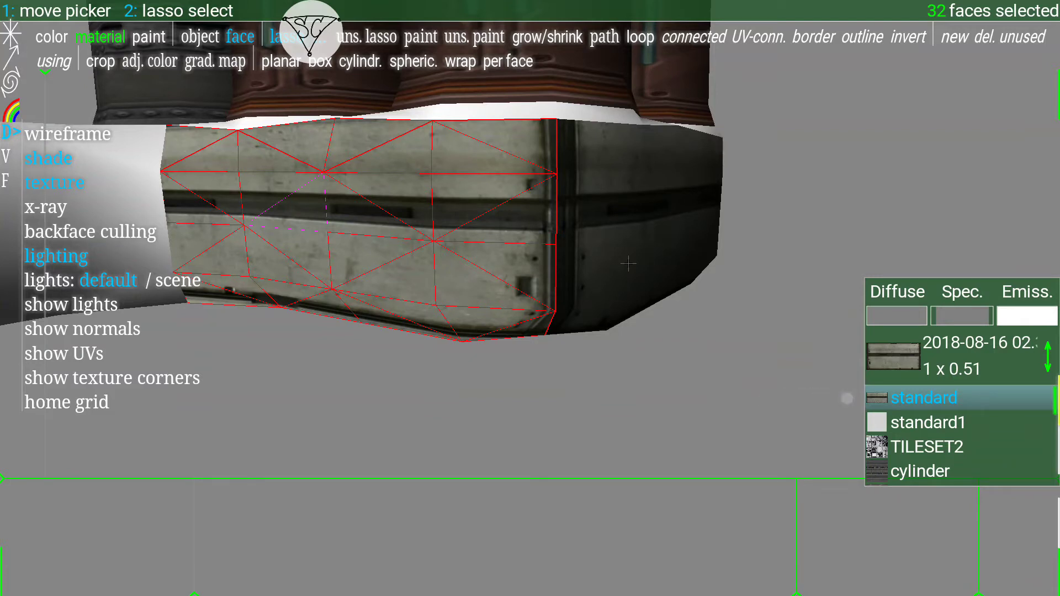
Toggle the triangle at the panel's right end in and out of the lasso selection
{"action": "left_click_drag", "start_coordinate": [450, 431], "coordinate": [457, 391]}
{"action": "left_click", "coordinate": [452, 403]}
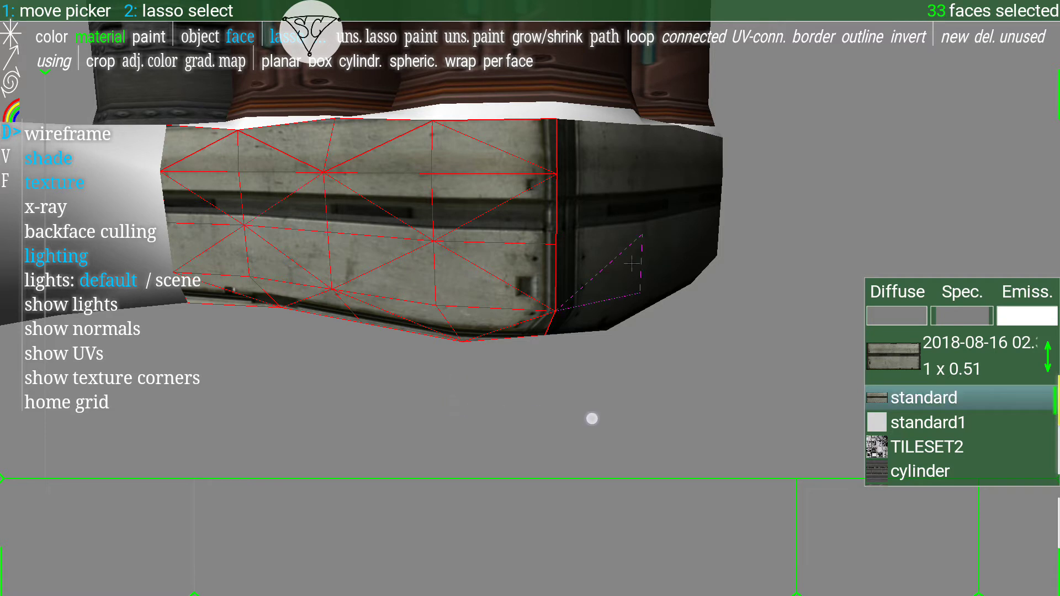
{"action": "left_click_drag", "start_coordinate": [458, 409], "coordinate": [599, 419]}
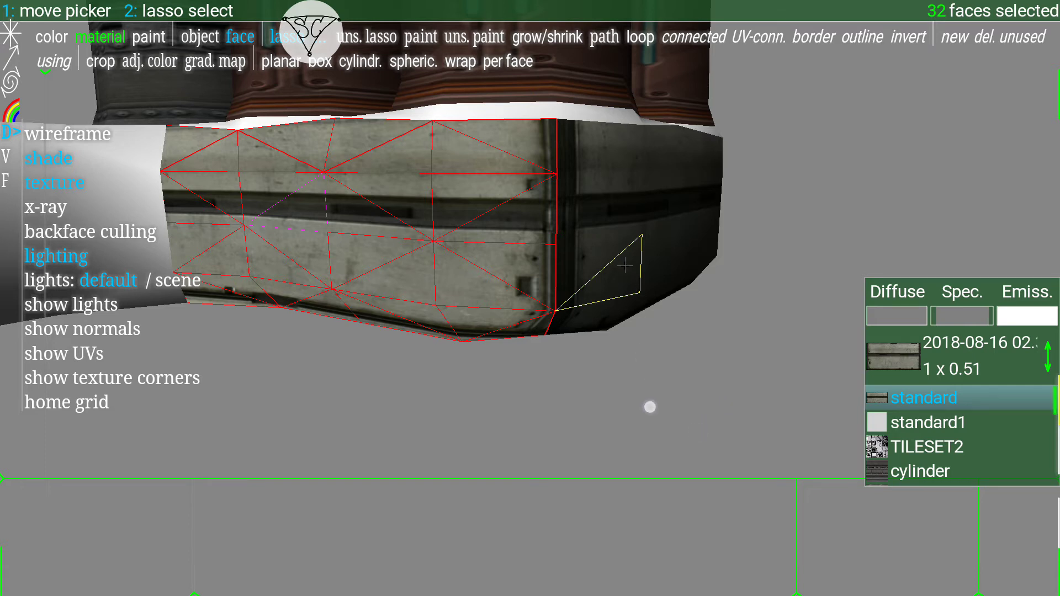
{"action": "left_click", "coordinate": [626, 264]}
{"action": "left_click", "coordinate": [615, 284]}
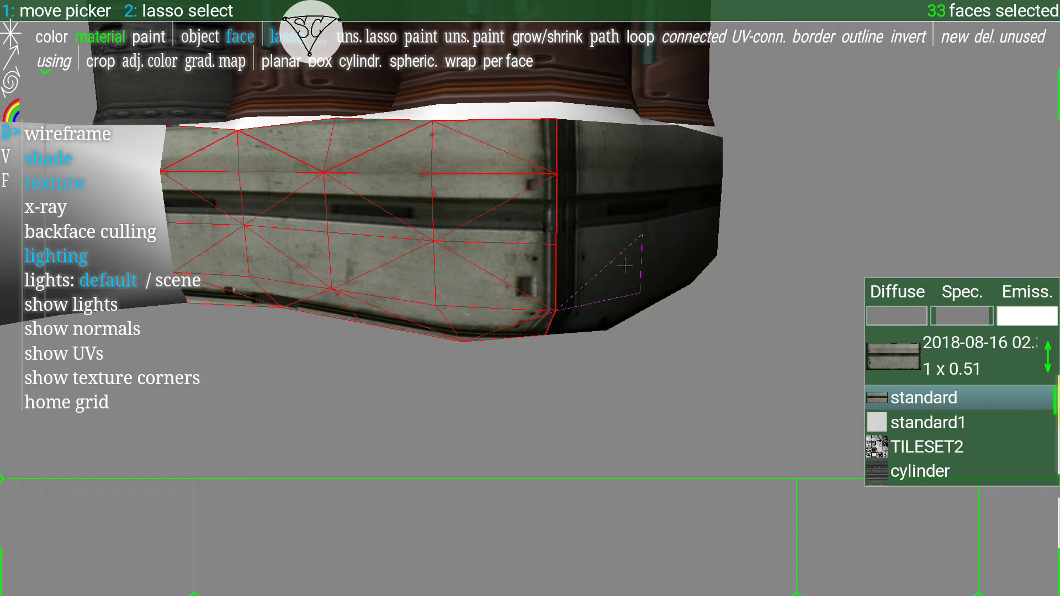
Close the view display options and drop the stray triangle, leaving 32 faces selected
{"action": "left_click", "coordinate": [7, 133]}
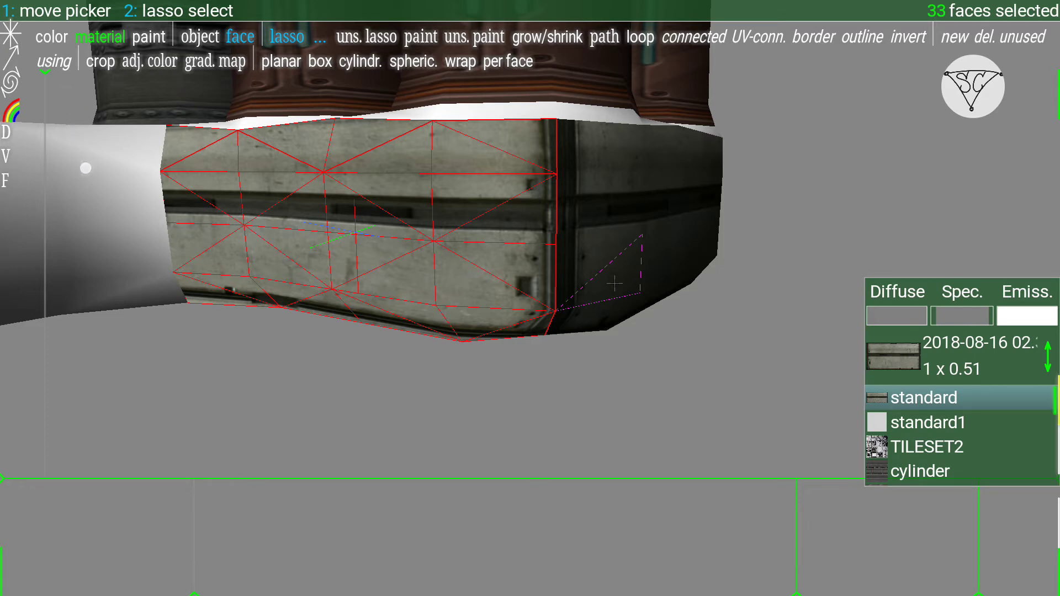
{"action": "left_click", "coordinate": [923, 397]}
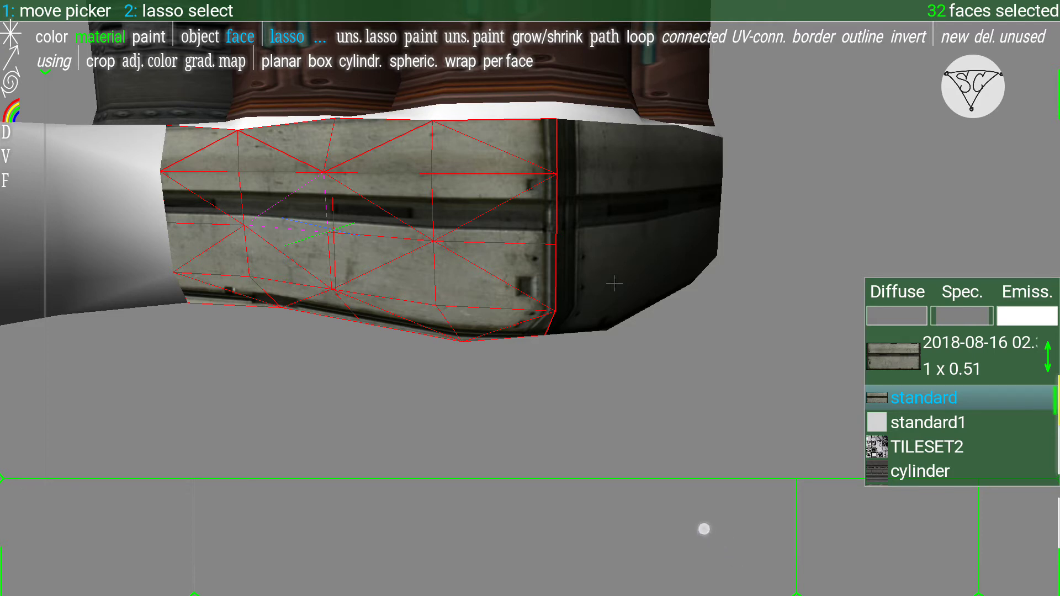
{"action": "left_click_drag", "start_coordinate": [738, 561], "coordinate": [712, 525]}
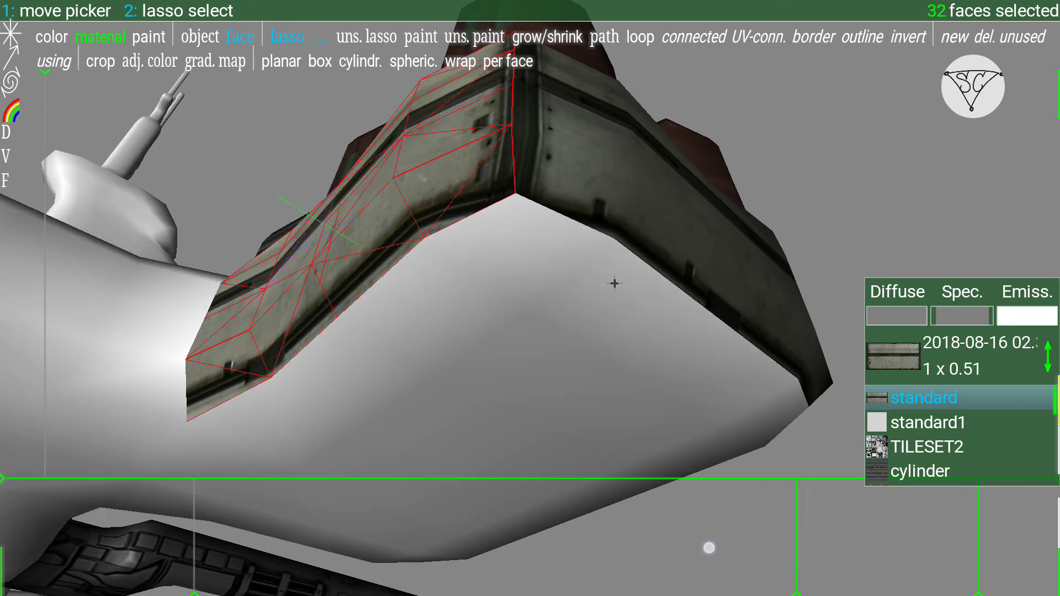
Inspect the panel's underside and add the small face under its right end
{"action": "mouse_move", "coordinate": [712, 525]}
{"action": "left_mouse_down"}
{"action": "mouse_move", "coordinate": [712, 557]}
{"action": "mouse_move", "coordinate": [727, 574]}
{"action": "left_mouse_up"}
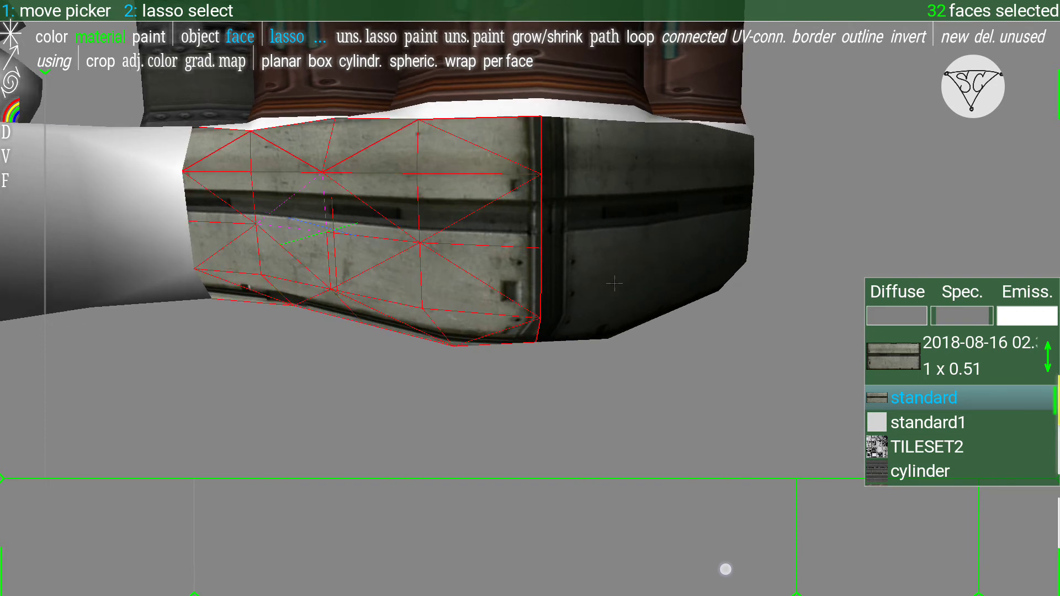
{"action": "mouse_move", "coordinate": [726, 574]}
{"action": "left_mouse_down"}
{"action": "mouse_move", "coordinate": [741, 569]}
{"action": "mouse_move", "coordinate": [722, 571]}
{"action": "left_mouse_up"}
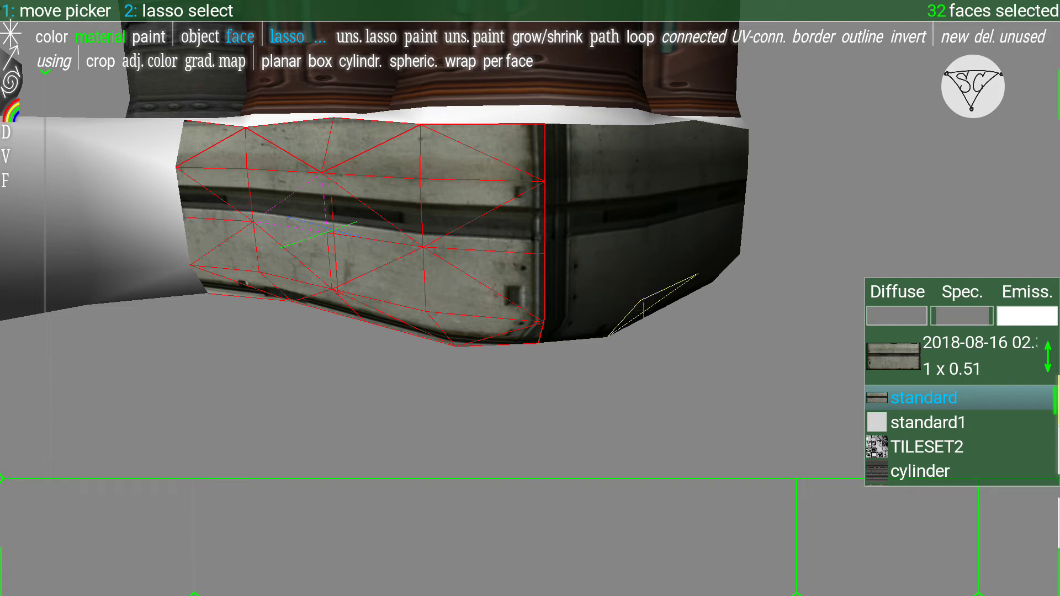
{"action": "left_click", "coordinate": [644, 308]}
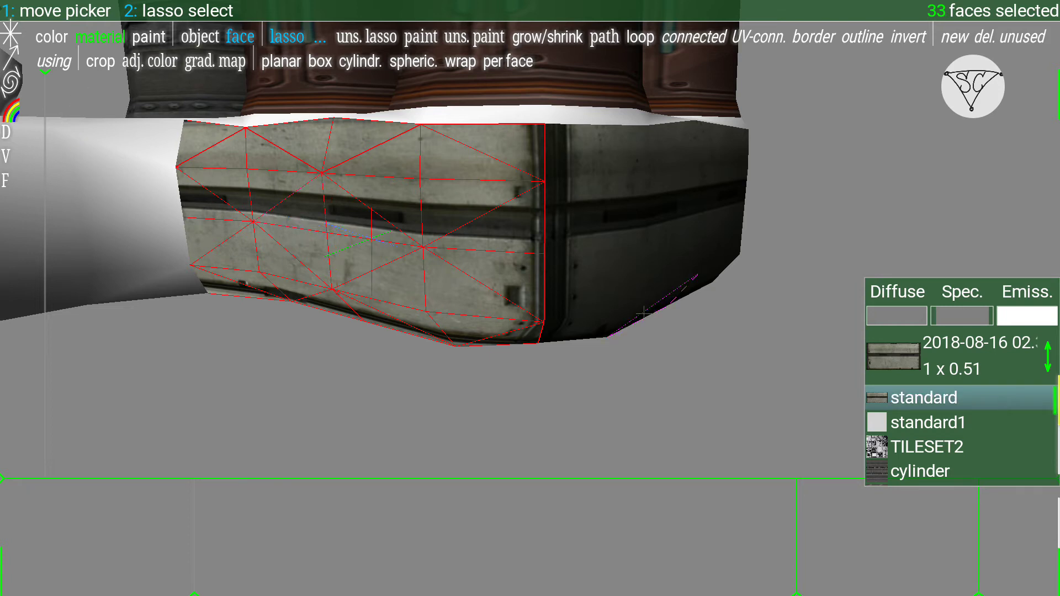
Reselect only the faces using the 'standard' material, then return to face editing
{"action": "left_click", "coordinate": [642, 313]}
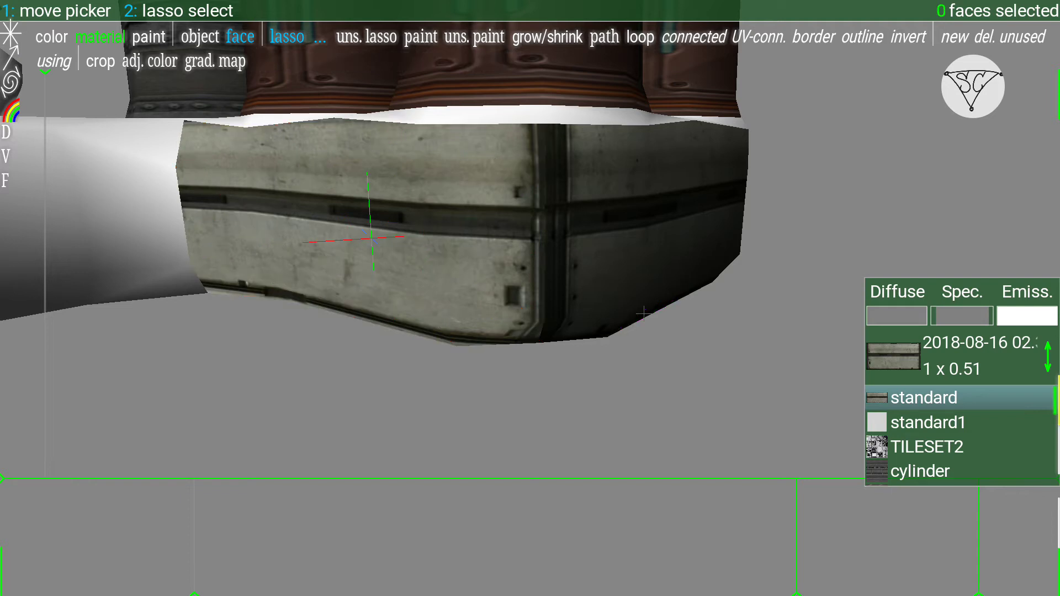
{"action": "left_click", "coordinate": [927, 422]}
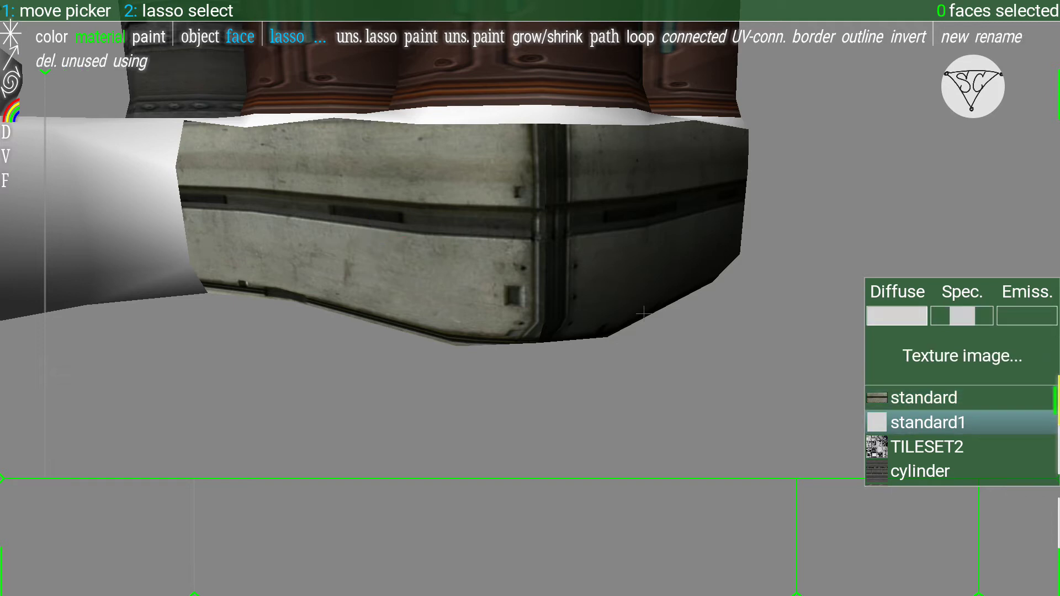
{"action": "left_click", "coordinate": [907, 398]}
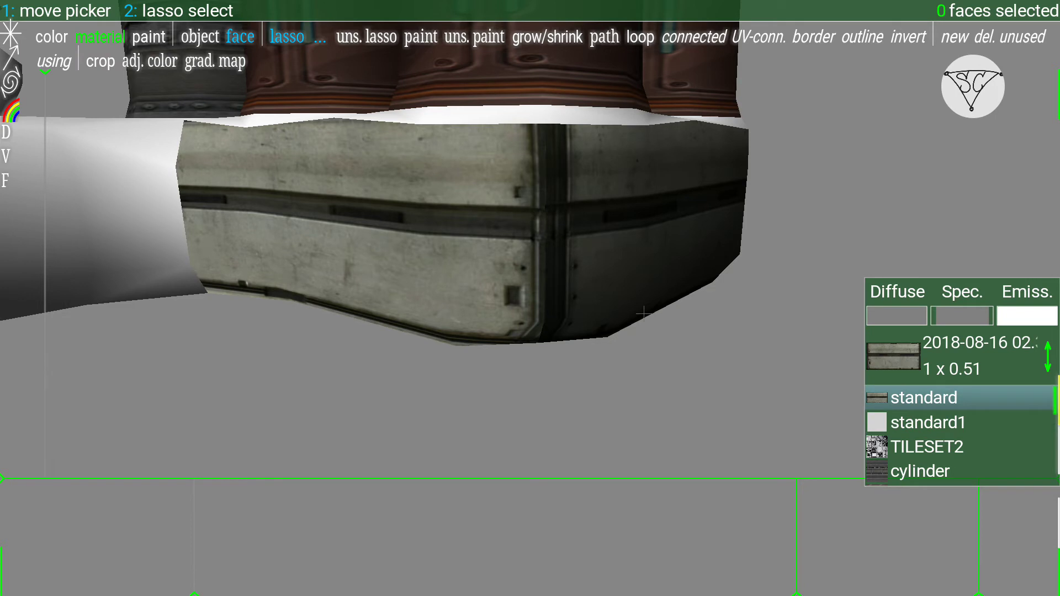
{"action": "left_click", "coordinate": [923, 397]}
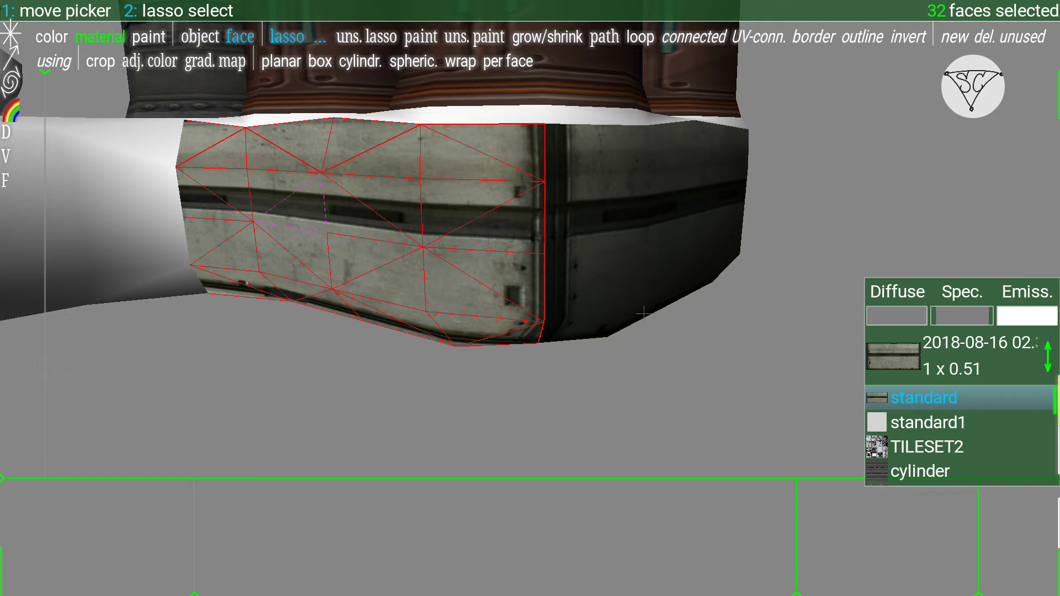
{"action": "left_click", "coordinate": [104, 36]}
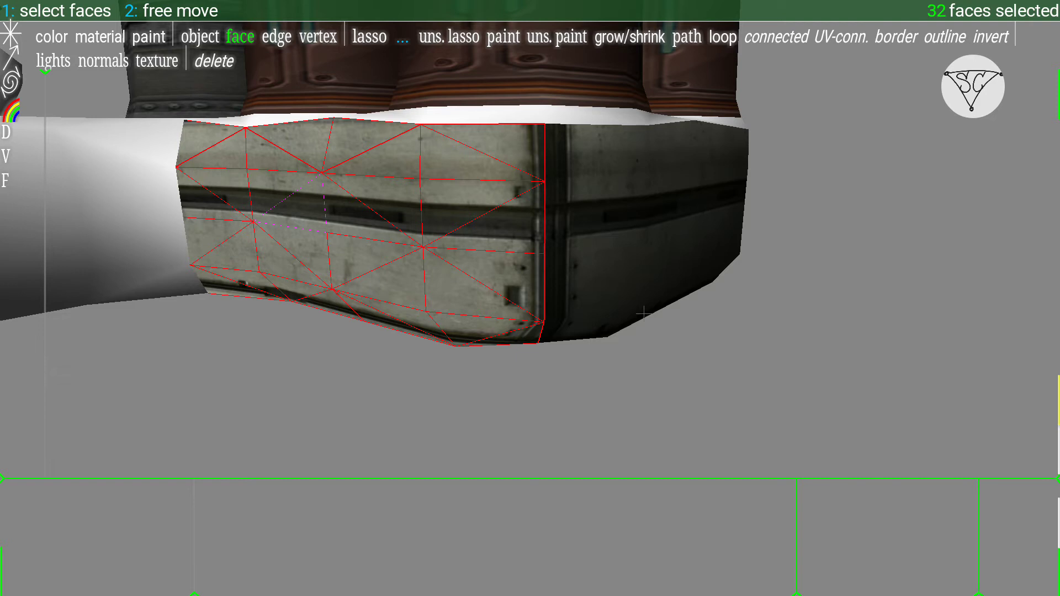
Slide and resize the metal panel texture on the selected faces using UV move
{"action": "left_click", "coordinate": [12, 59]}
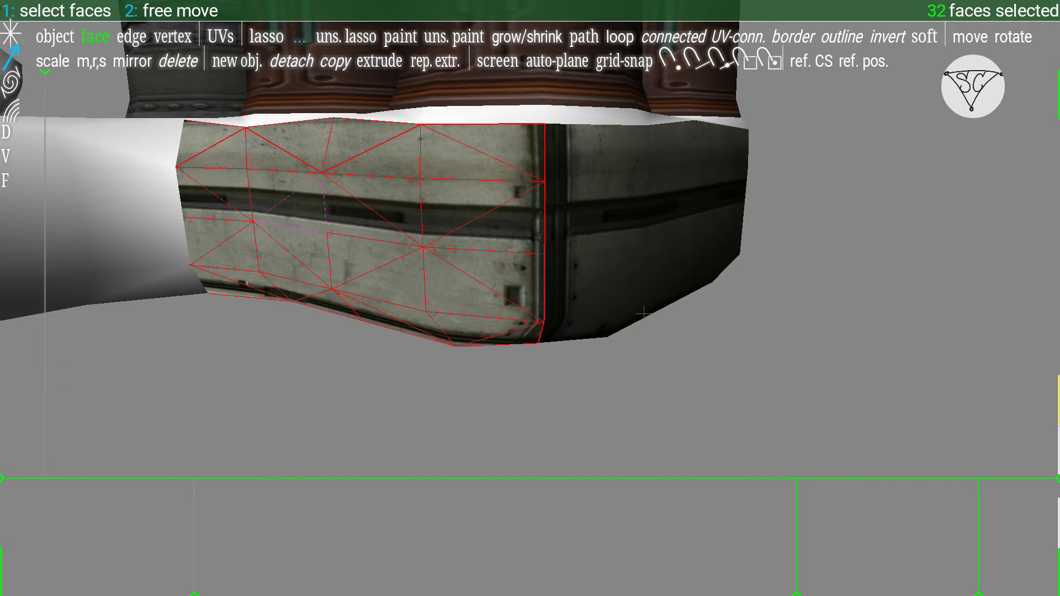
{"action": "left_click", "coordinate": [221, 36]}
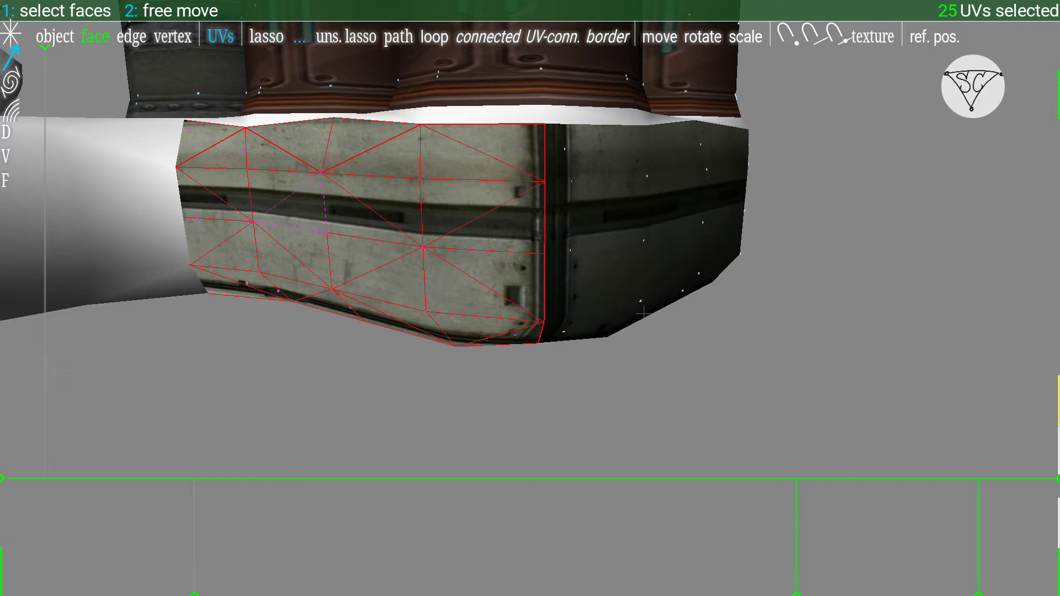
{"action": "mouse_move", "coordinate": [644, 539]}
{"action": "left_mouse_down"}
{"action": "mouse_move", "coordinate": [689, 536]}
{"action": "mouse_move", "coordinate": [629, 544]}
{"action": "left_mouse_up"}
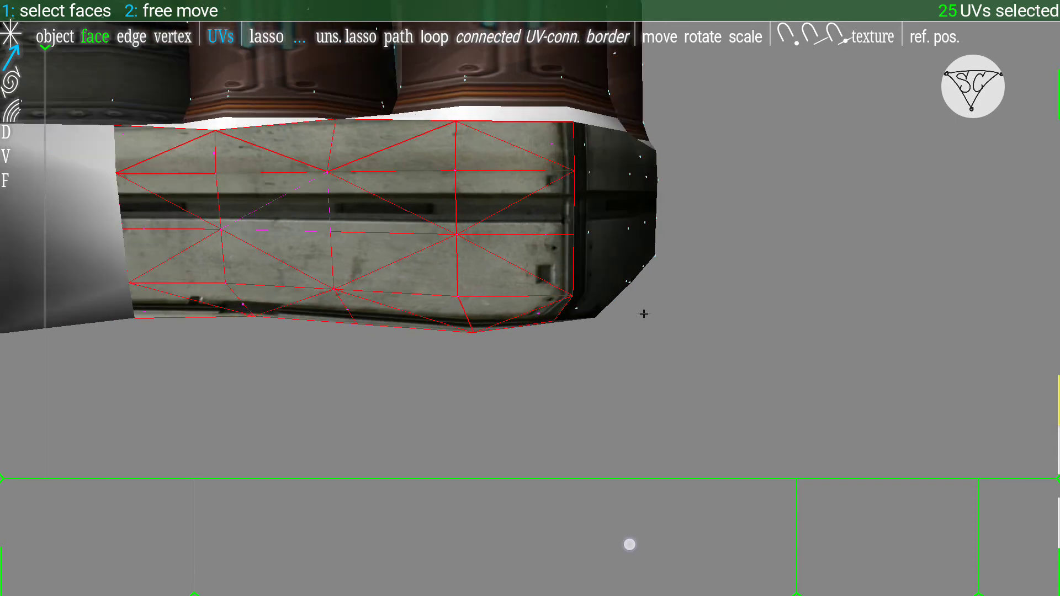
{"action": "left_click_drag", "start_coordinate": [630, 545], "coordinate": [644, 525]}
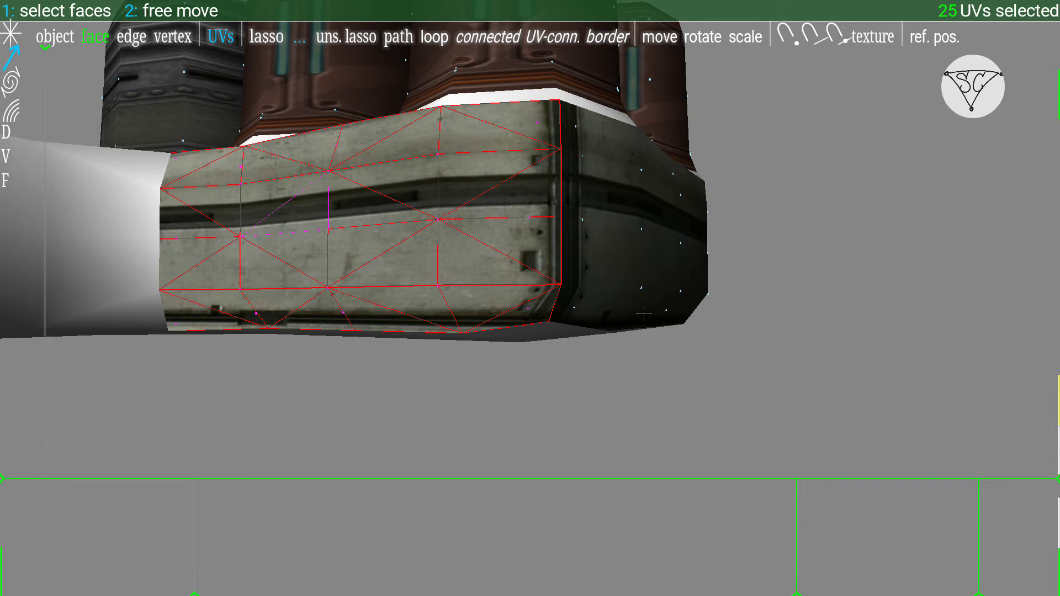
{"action": "left_click", "coordinate": [745, 36]}
{"action": "left_click", "coordinate": [745, 37]}
Scale the panel texture's UVs slightly and set the UV tool back to Move
{"action": "left_click", "coordinate": [746, 37]}
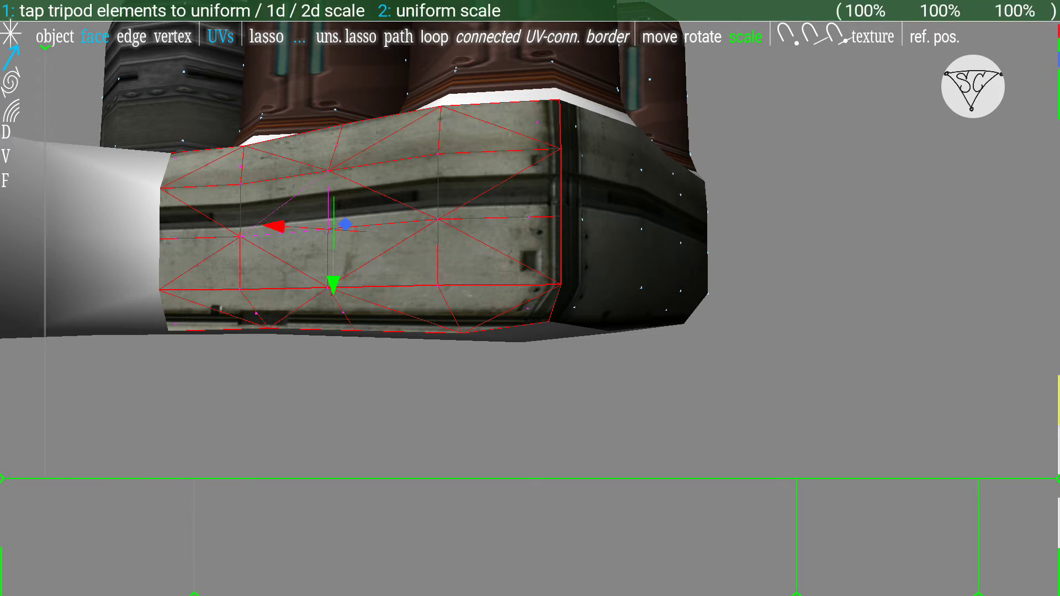
{"action": "left_click_drag", "start_coordinate": [913, 333], "coordinate": [923, 275]}
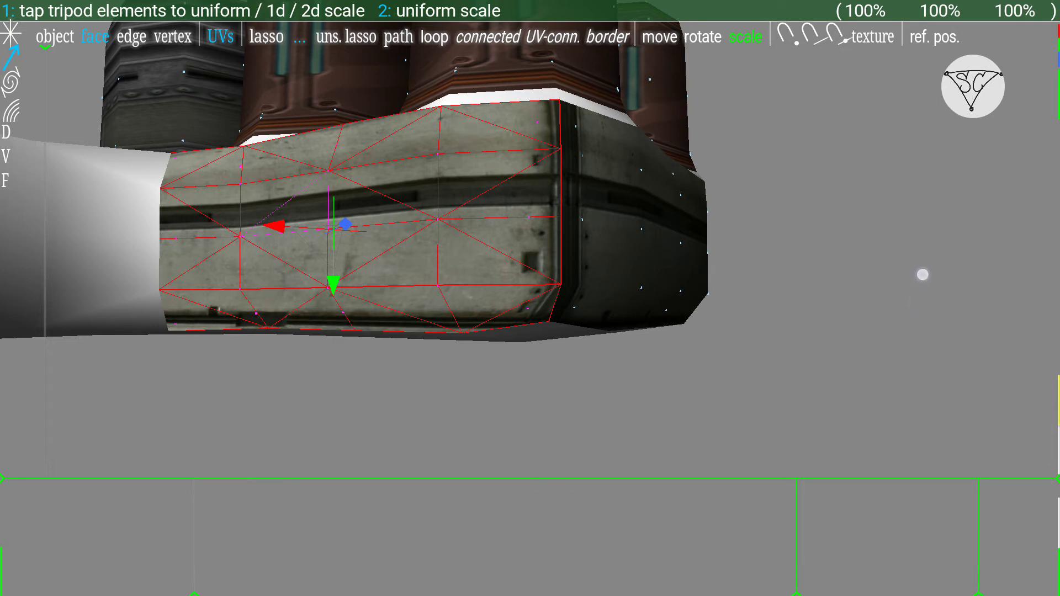
{"action": "left_click_drag", "start_coordinate": [923, 275], "coordinate": [927, 254]}
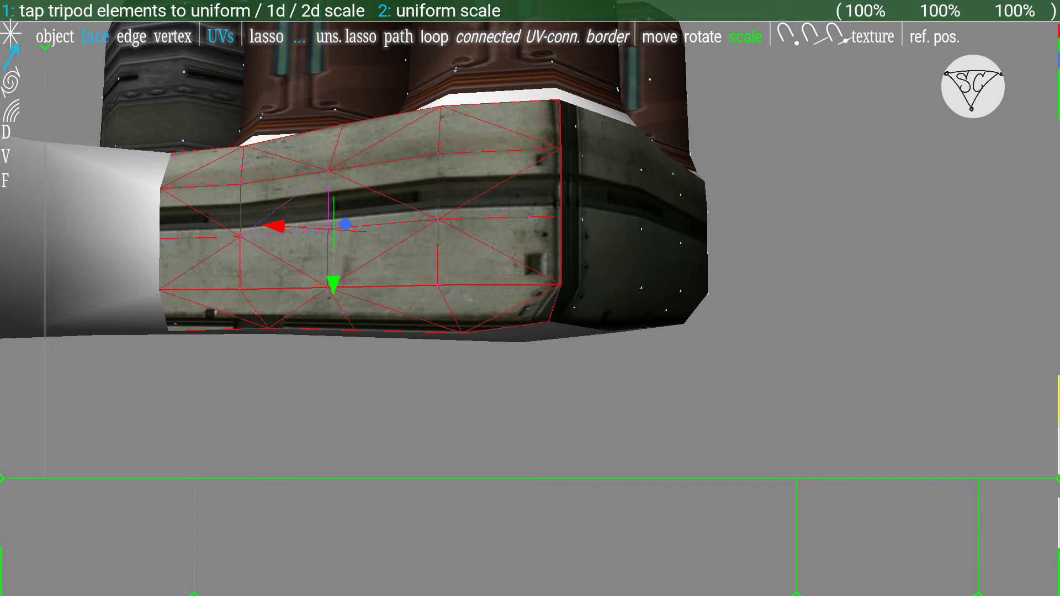
{"action": "left_click", "coordinate": [659, 37]}
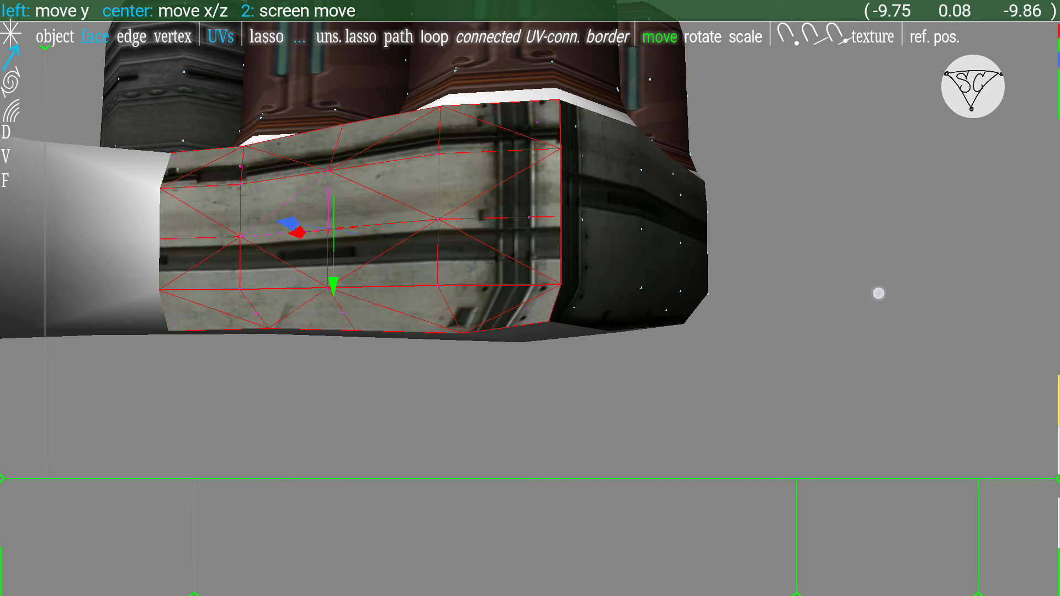
Shift the front faces' panel texture until its dark stripe meets the neighbouring side
{"action": "mouse_move", "coordinate": [874, 288]}
{"action": "left_mouse_down"}
{"action": "mouse_move", "coordinate": [890, 309]}
{"action": "mouse_move", "coordinate": [1022, 273]}
{"action": "left_mouse_up"}
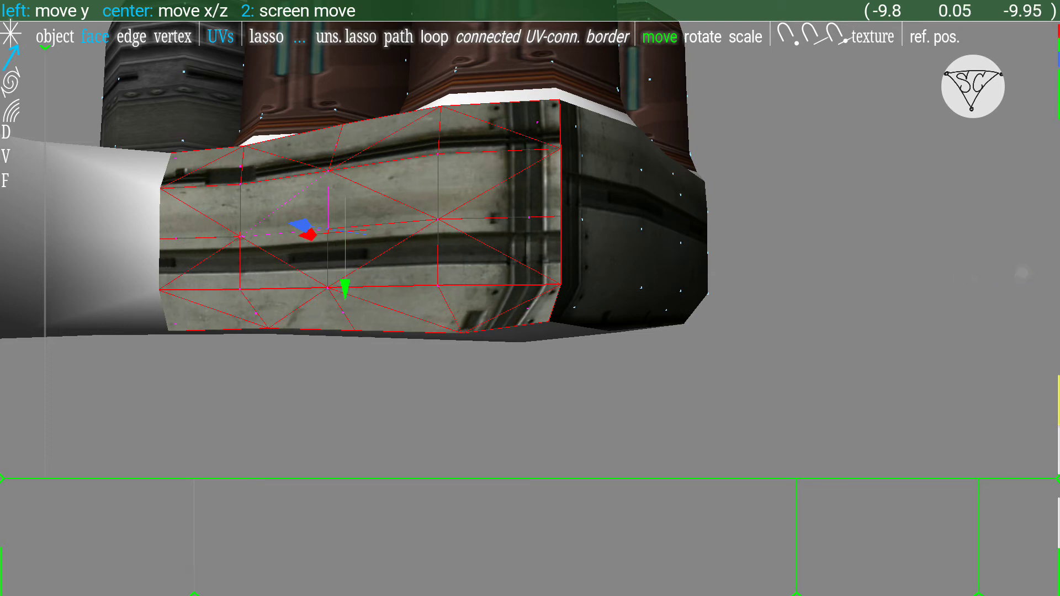
{"action": "mouse_move", "coordinate": [762, 364]}
{"action": "left_mouse_down"}
{"action": "mouse_move", "coordinate": [875, 307]}
{"action": "mouse_move", "coordinate": [1000, 280]}
{"action": "mouse_move", "coordinate": [996, 300]}
{"action": "left_mouse_up"}
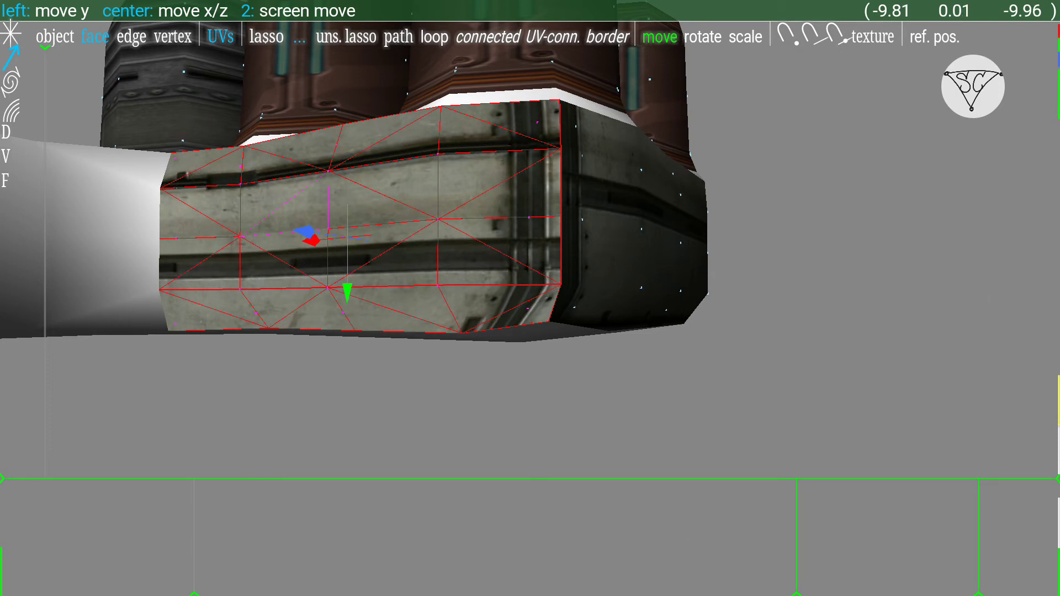
{"action": "left_click_drag", "start_coordinate": [694, 533], "coordinate": [720, 535]}
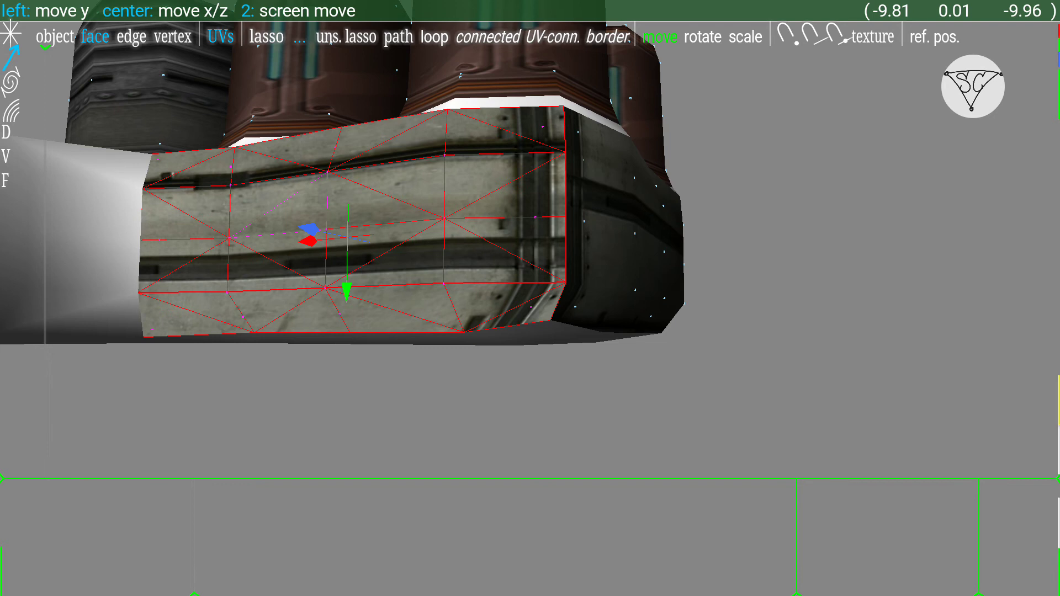
{"action": "mouse_move", "coordinate": [841, 378]}
{"action": "left_mouse_down"}
{"action": "mouse_move", "coordinate": [928, 270]}
{"action": "mouse_move", "coordinate": [1045, 170]}
{"action": "left_mouse_up"}
{"action": "mouse_move", "coordinate": [770, 391]}
{"action": "left_mouse_down"}
{"action": "mouse_move", "coordinate": [853, 331]}
{"action": "mouse_move", "coordinate": [939, 312]}
{"action": "mouse_move", "coordinate": [891, 289]}
{"action": "mouse_move", "coordinate": [903, 248]}
{"action": "mouse_move", "coordinate": [913, 255]}
{"action": "left_mouse_up"}
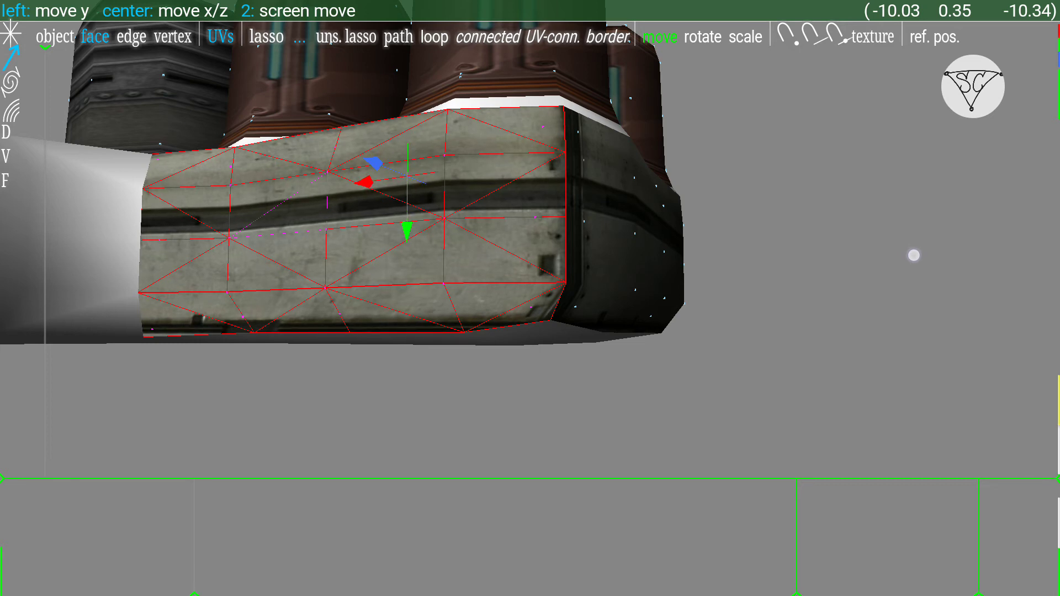
{"action": "left_click_drag", "start_coordinate": [894, 528], "coordinate": [863, 545]}
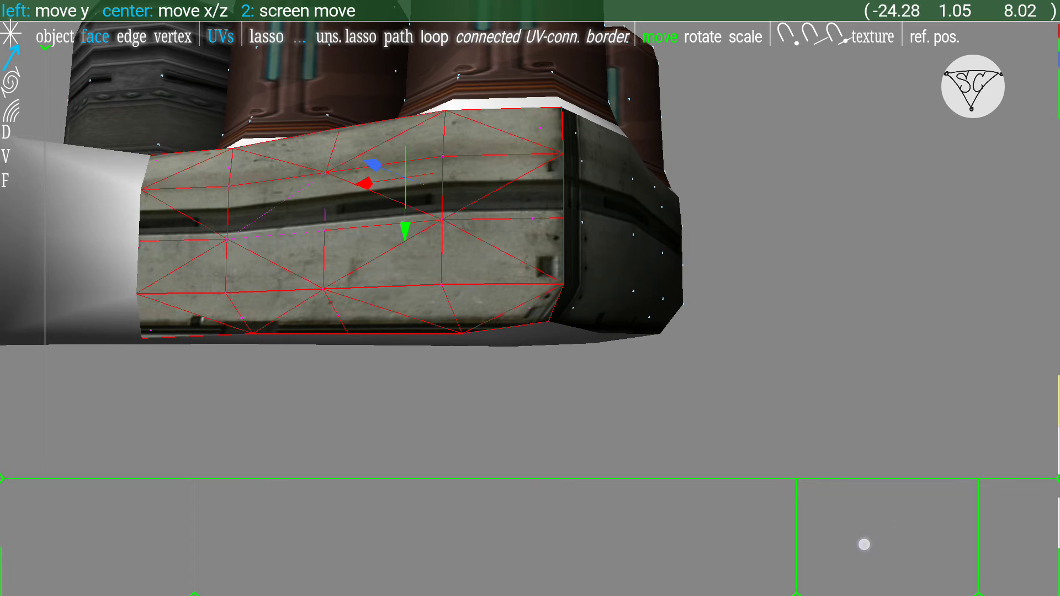
{"action": "left_click_drag", "start_coordinate": [864, 544], "coordinate": [736, 559]}
{"action": "mouse_move", "coordinate": [939, 331]}
{"action": "left_mouse_down"}
{"action": "mouse_move", "coordinate": [957, 293]}
{"action": "mouse_move", "coordinate": [953, 308]}
{"action": "left_mouse_up"}
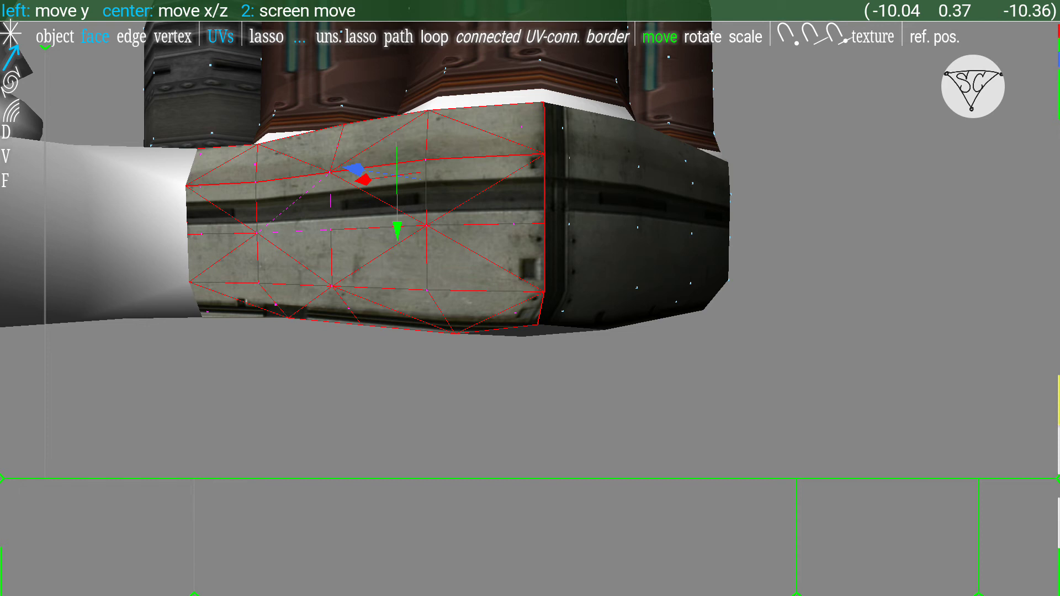
{"action": "left_click_drag", "start_coordinate": [685, 561], "coordinate": [742, 564]}
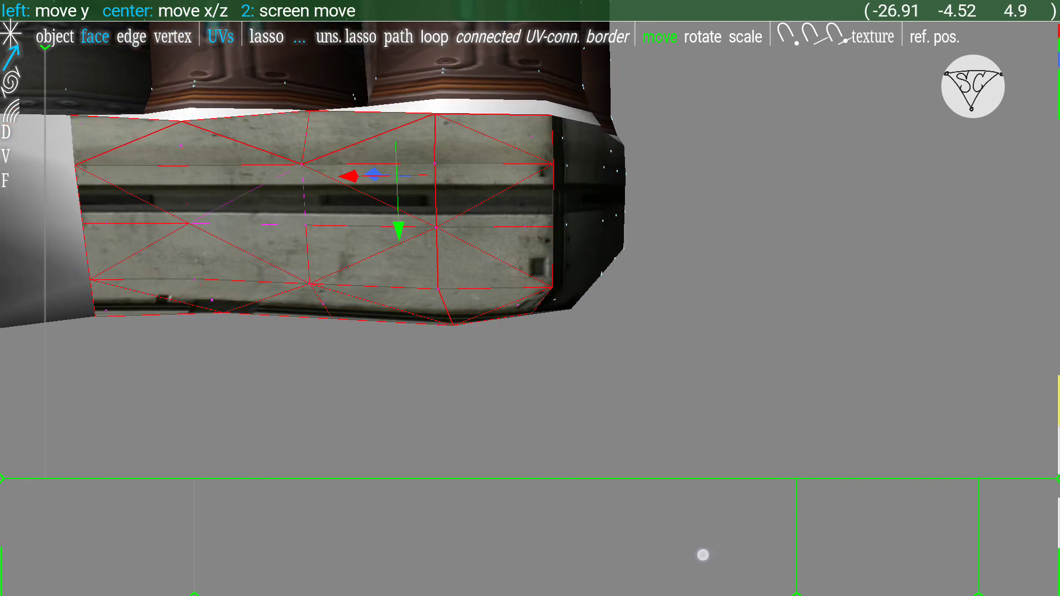
{"action": "mouse_move", "coordinate": [703, 556]}
{"action": "left_mouse_down"}
{"action": "mouse_move", "coordinate": [696, 546]}
{"action": "mouse_move", "coordinate": [703, 557]}
{"action": "left_mouse_up"}
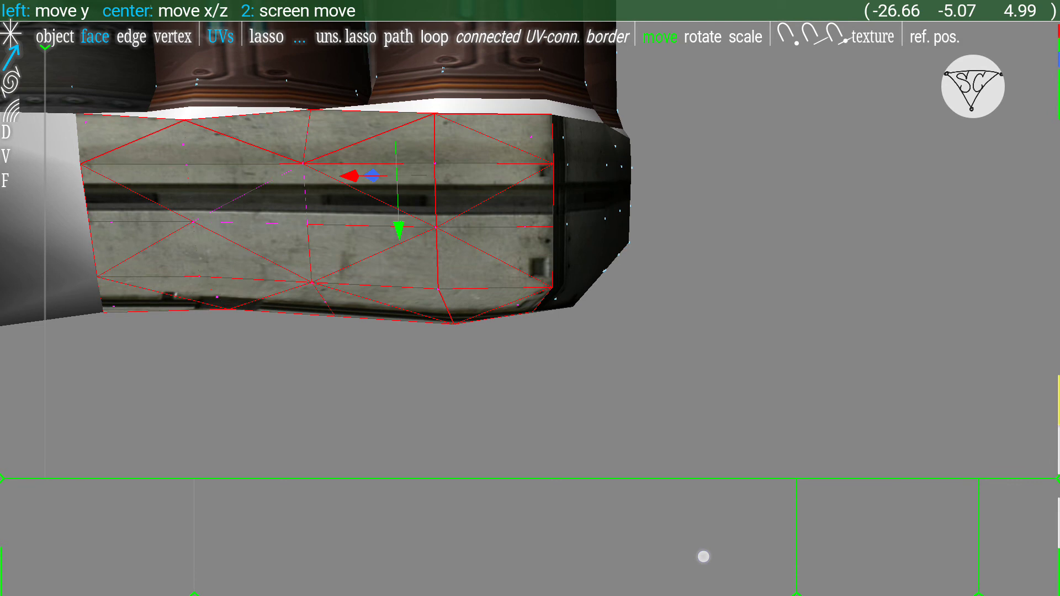
{"action": "left_click_drag", "start_coordinate": [695, 549], "coordinate": [668, 550]}
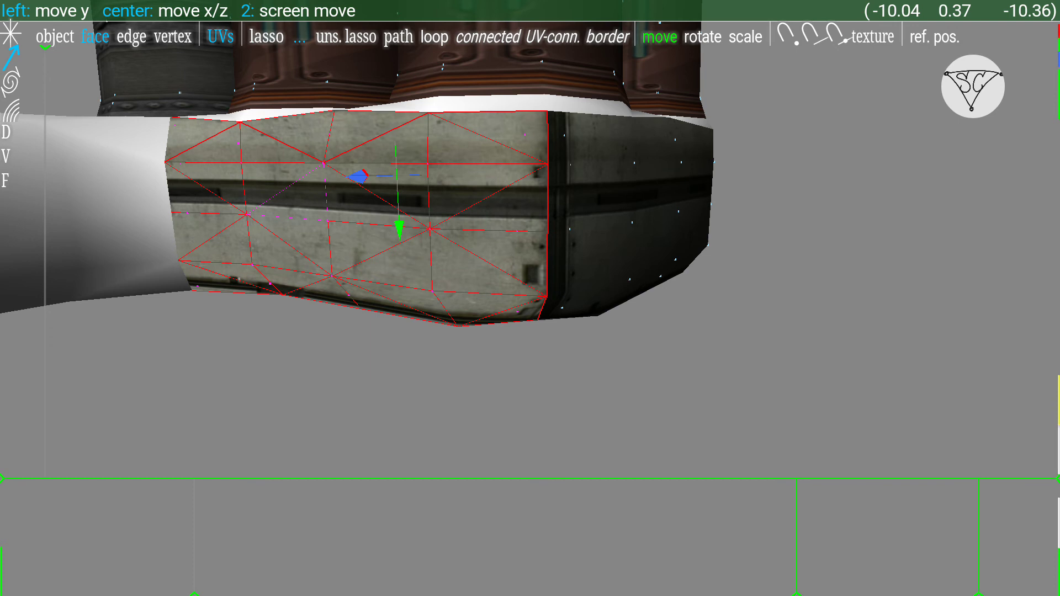
Clear the face selection, leave UV mode, and check the seamless stripe at the corner
{"action": "left_click", "coordinate": [872, 223]}
{"action": "left_click", "coordinate": [643, 314]}
{"action": "left_click", "coordinate": [213, 34]}
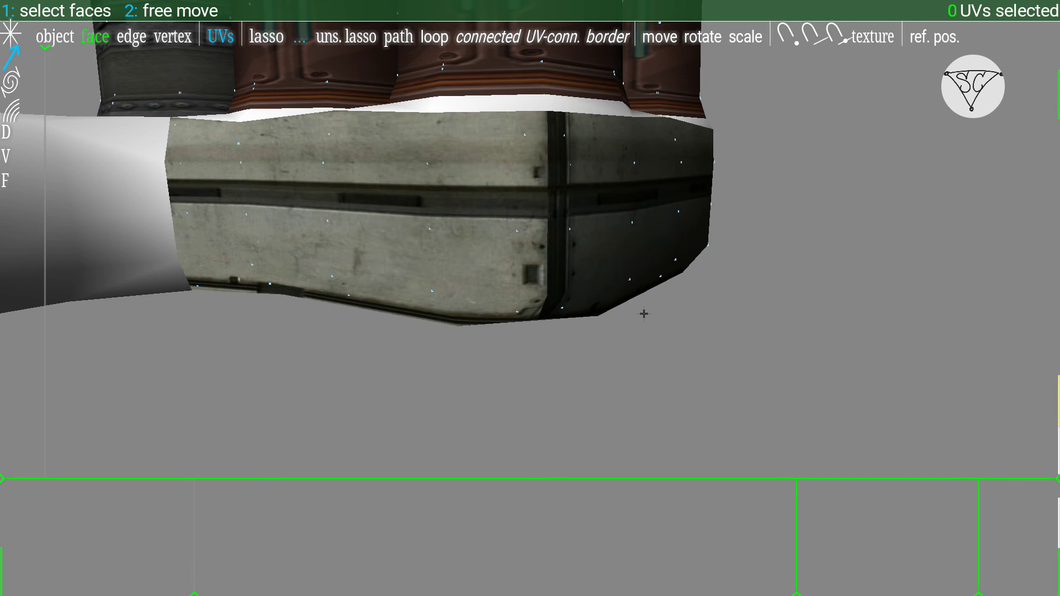
{"action": "key", "text": "u"}
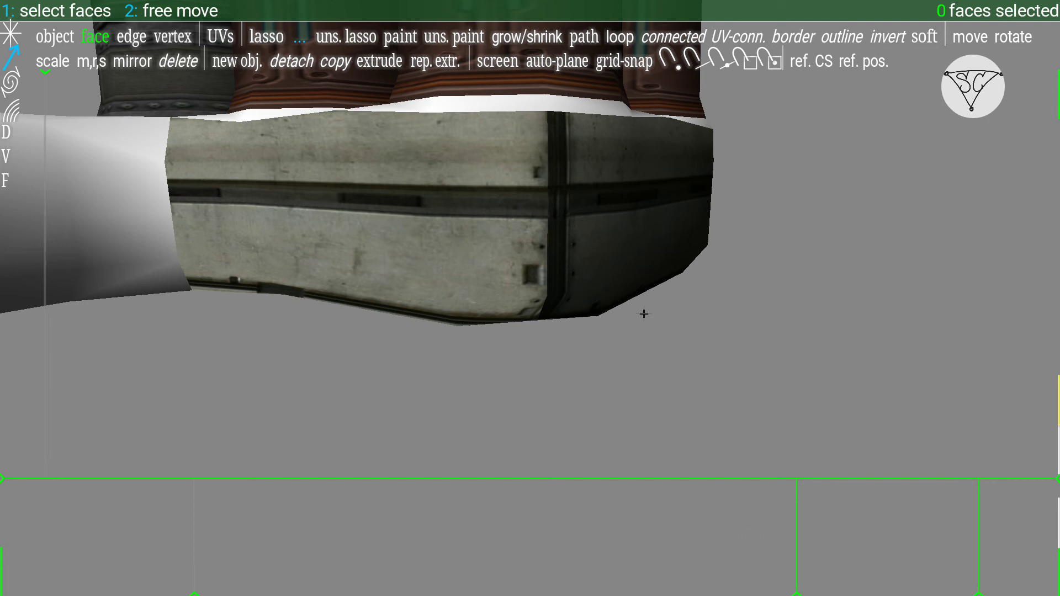
{"action": "left_click_drag", "start_coordinate": [747, 536], "coordinate": [715, 533]}
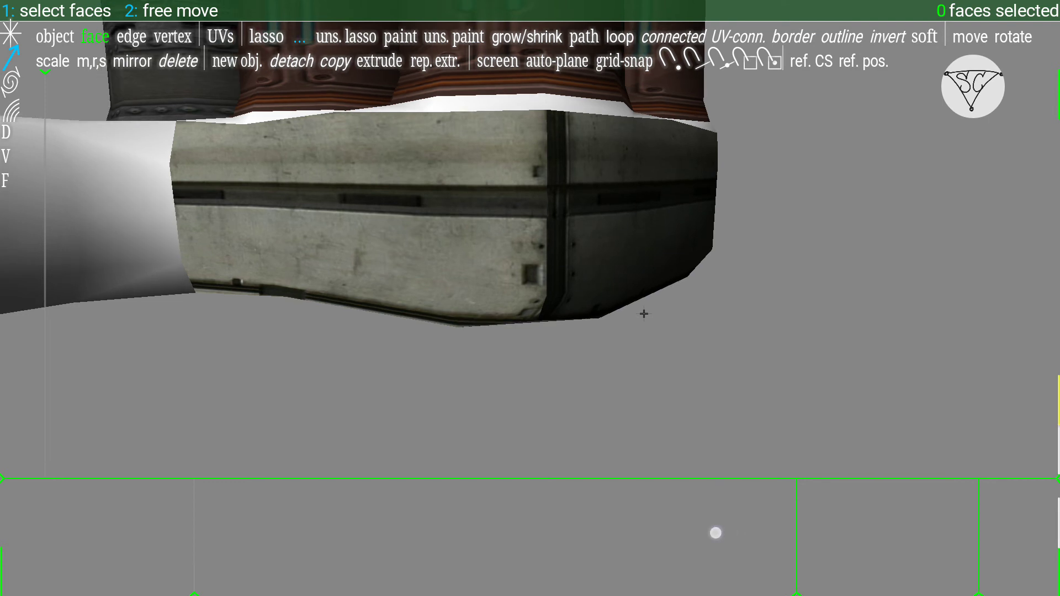
{"action": "mouse_move", "coordinate": [716, 532]}
{"action": "left_mouse_down"}
{"action": "mouse_move", "coordinate": [691, 527]}
{"action": "mouse_move", "coordinate": [704, 518]}
{"action": "mouse_move", "coordinate": [724, 532]}
{"action": "mouse_move", "coordinate": [698, 509]}
{"action": "mouse_move", "coordinate": [719, 554]}
{"action": "mouse_move", "coordinate": [719, 536]}
{"action": "left_mouse_up"}
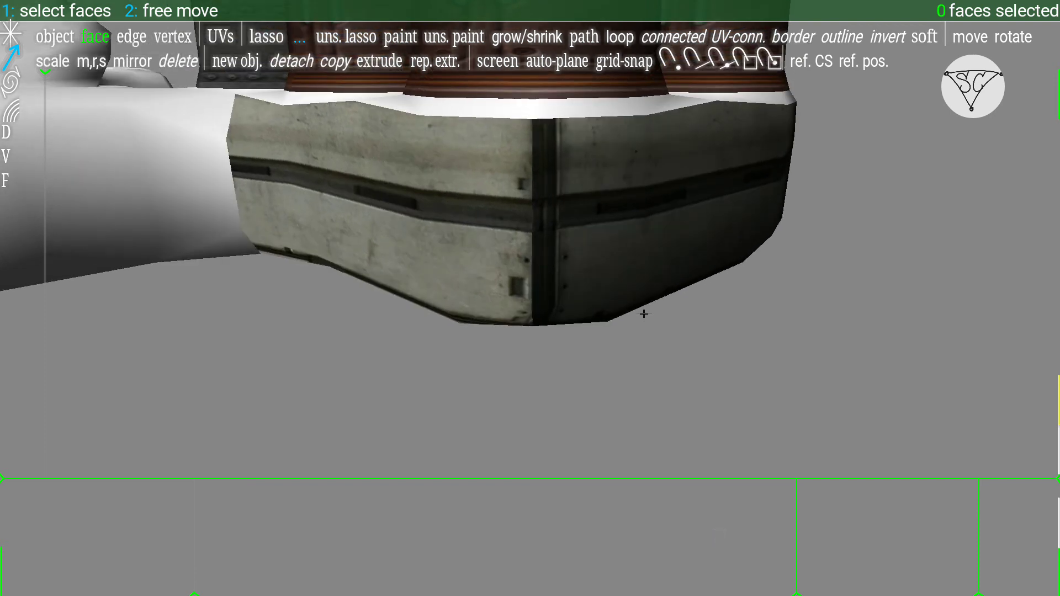
Show the 'standard' material's diffuse, specular and emission colours in the material tools
{"action": "left_click", "coordinate": [11, 110]}
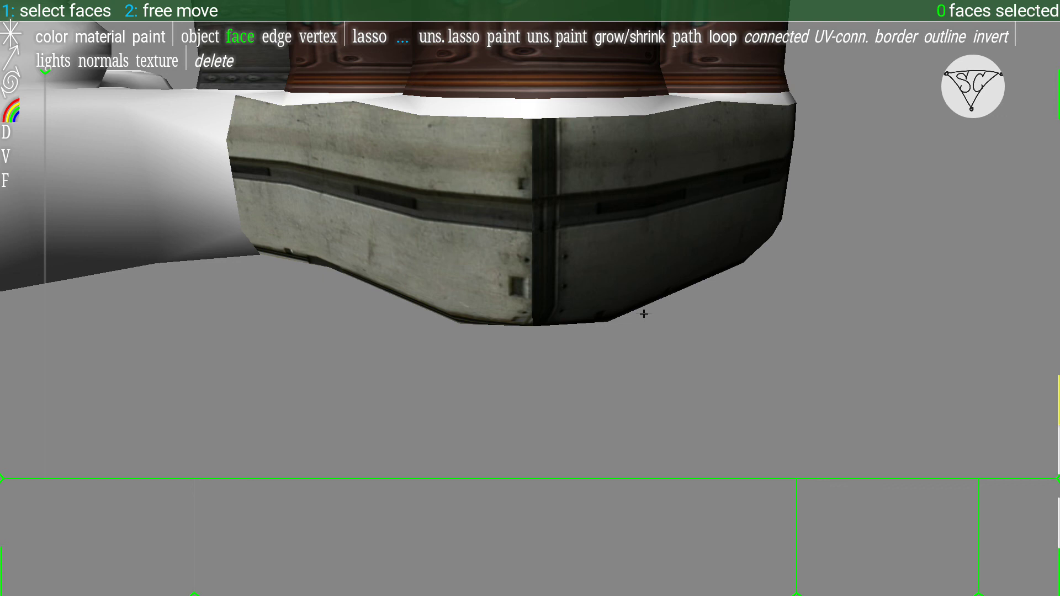
{"action": "left_click", "coordinate": [100, 36]}
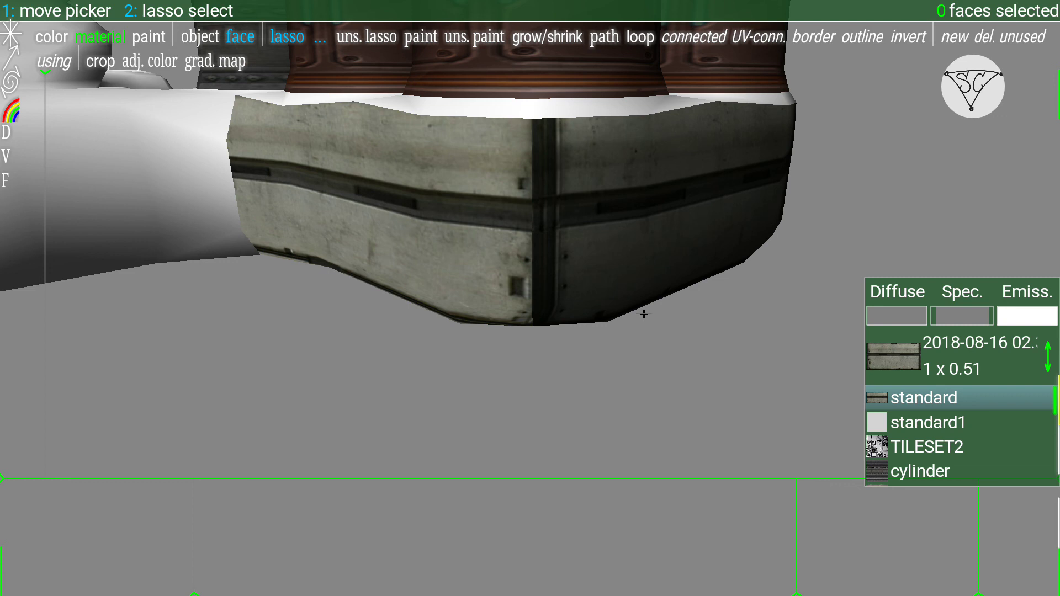
{"action": "left_click", "coordinate": [1028, 315]}
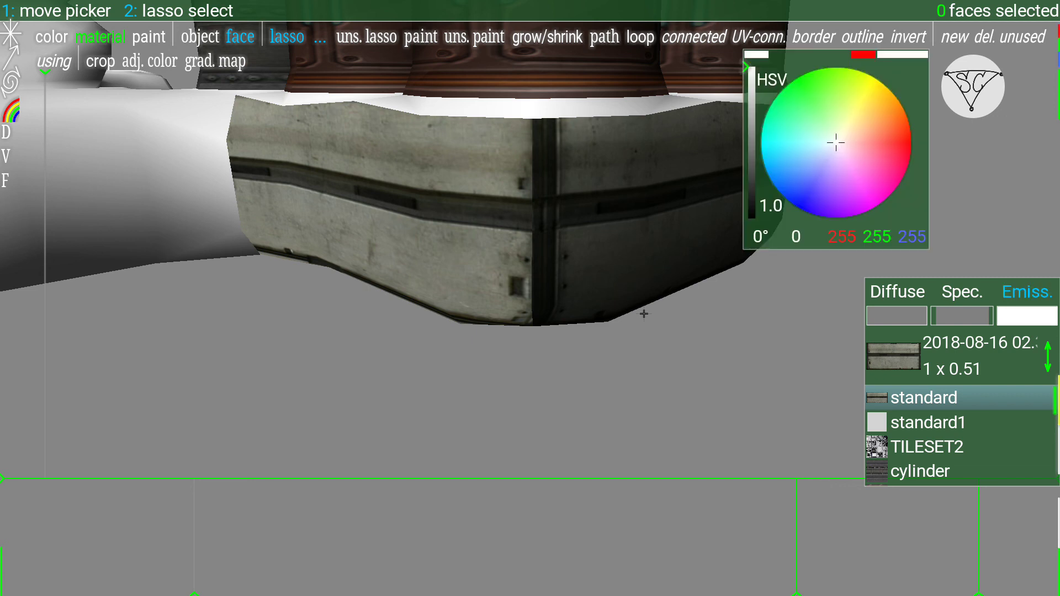
Adjust the emission value slider, trying zero and full before settling near .96
{"action": "left_click_drag", "start_coordinate": [749, 70], "coordinate": [744, 158]}
{"action": "left_click_drag", "start_coordinate": [744, 158], "coordinate": [743, 236]}
{"action": "left_click_drag", "start_coordinate": [750, 67], "coordinate": [746, 161]}
{"action": "left_click_drag", "start_coordinate": [745, 86], "coordinate": [747, 222]}
{"action": "left_click_drag", "start_coordinate": [745, 69], "coordinate": [753, 117]}
{"action": "left_click_drag", "start_coordinate": [753, 66], "coordinate": [751, 194]}
{"action": "left_click_drag", "start_coordinate": [751, 194], "coordinate": [753, 241]}
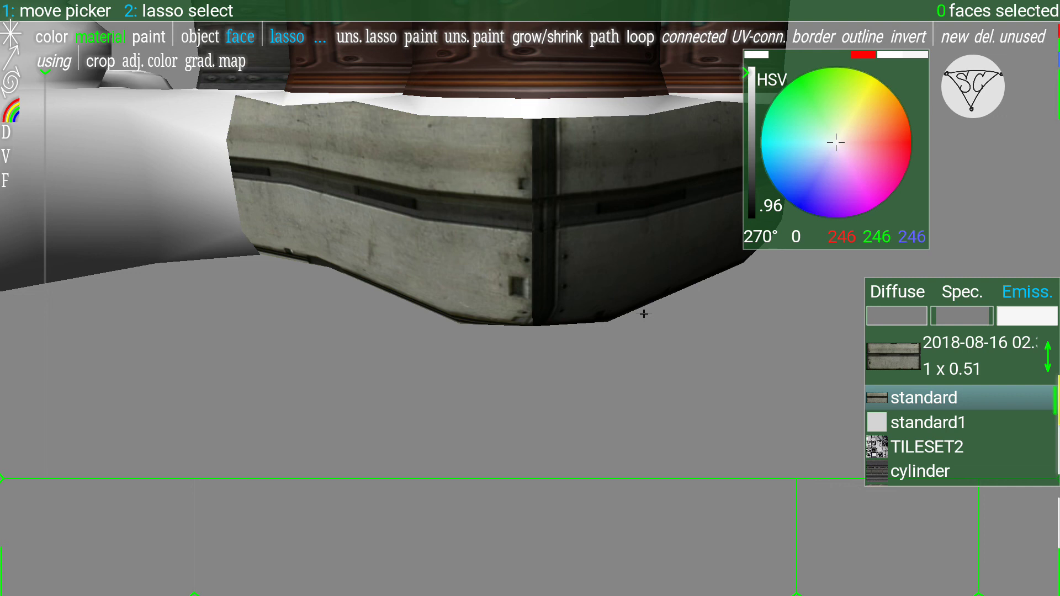
Lower the emission value further to .93 (238, 238, 238)
{"action": "left_click_drag", "start_coordinate": [744, 73], "coordinate": [748, 118]}
{"action": "left_click_drag", "start_coordinate": [749, 118], "coordinate": [751, 152]}
{"action": "left_click_drag", "start_coordinate": [748, 73], "coordinate": [750, 150]}
{"action": "left_click_drag", "start_coordinate": [751, 150], "coordinate": [751, 166]}
{"action": "left_click_drag", "start_coordinate": [747, 73], "coordinate": [748, 78]}
{"action": "left_click_drag", "start_coordinate": [530, 2], "coordinate": [530, 165]}
{"action": "left_click_drag", "start_coordinate": [530, 2], "coordinate": [531, 331]}
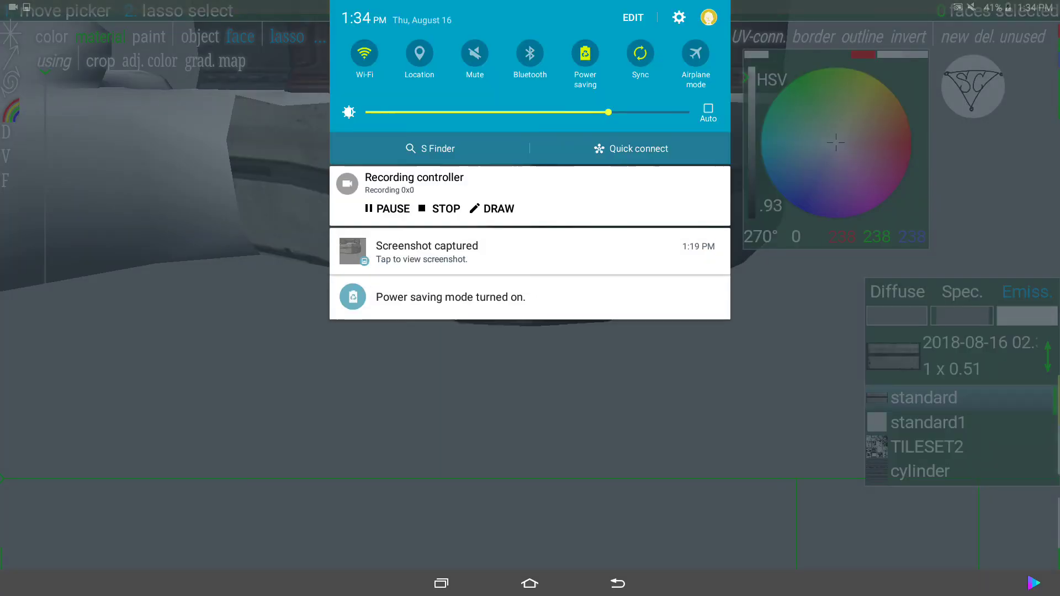